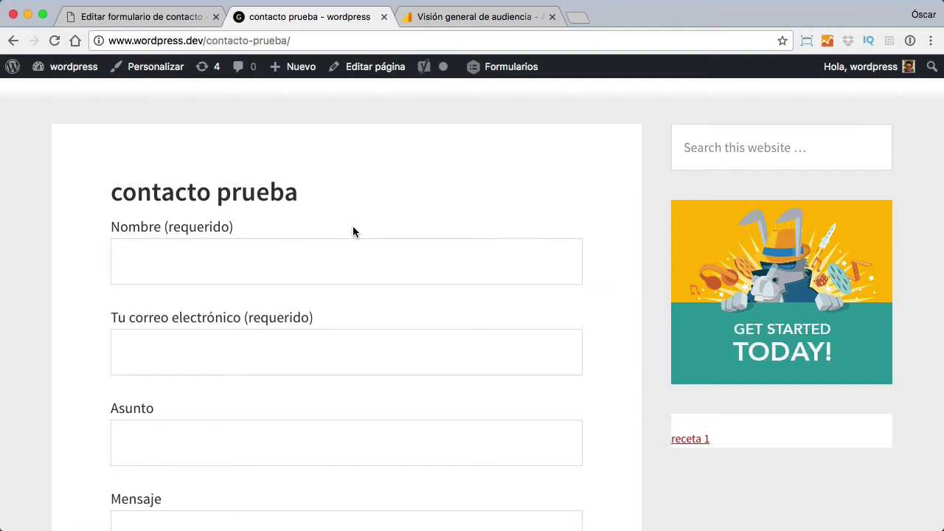
# Step: Under Administrador, open Objetivos for the Empresa Prueba view and start a new custom goal
pyautogui.scroll(2, 353, 231)
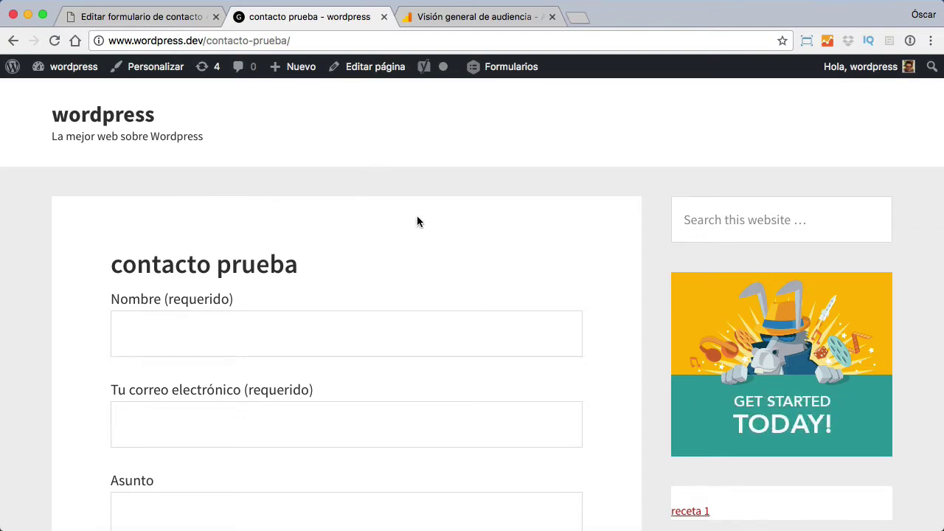
pyautogui.click(500, 17)
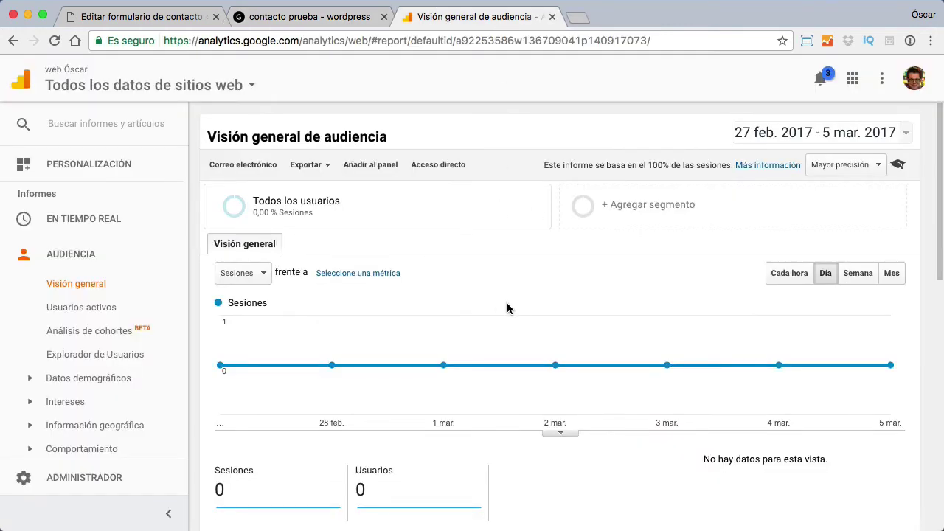
pyautogui.scroll(-2, 521, 307)
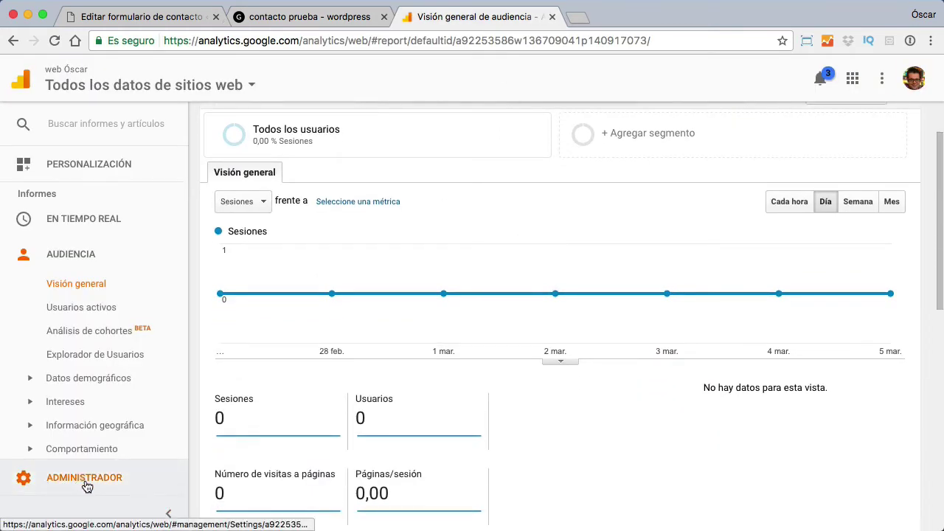
pyautogui.click(54, 484)
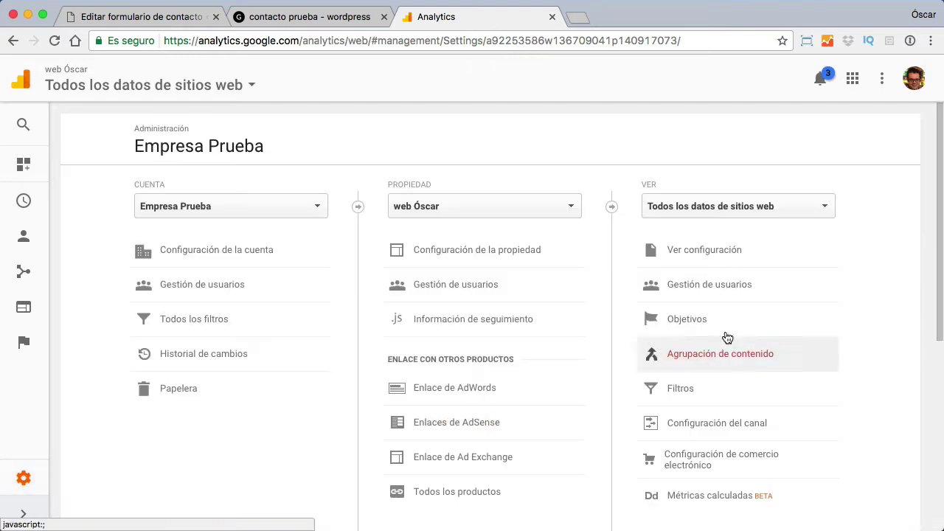
pyautogui.click(674, 323)
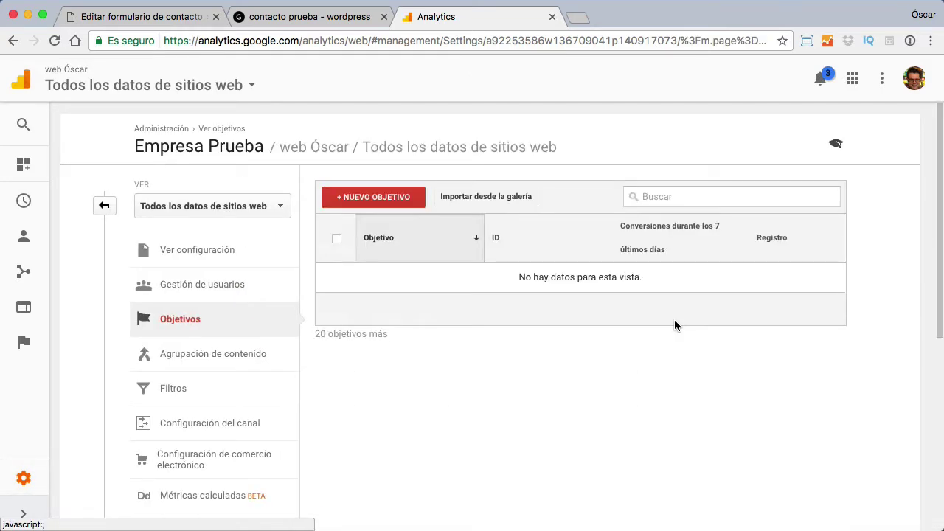
pyautogui.click(399, 198)
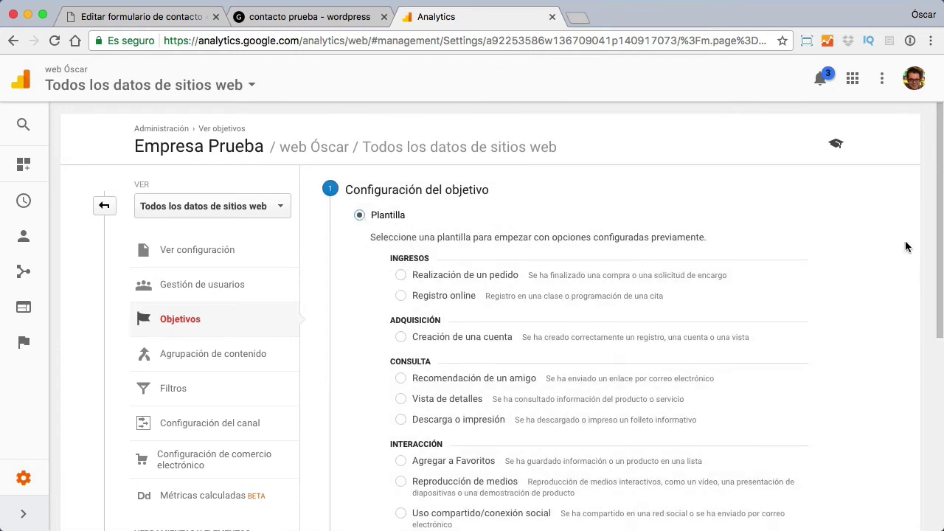
pyautogui.scroll(-5, 814, 259)
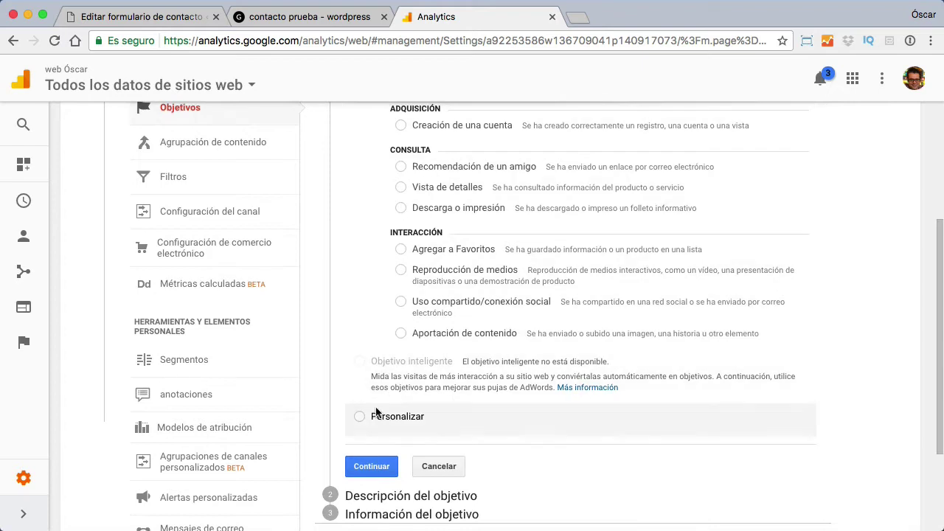
# Step: Name the custom goal 'Formulario de Contacto', set its type to Destino, and continue to details
pyautogui.click(365, 468)
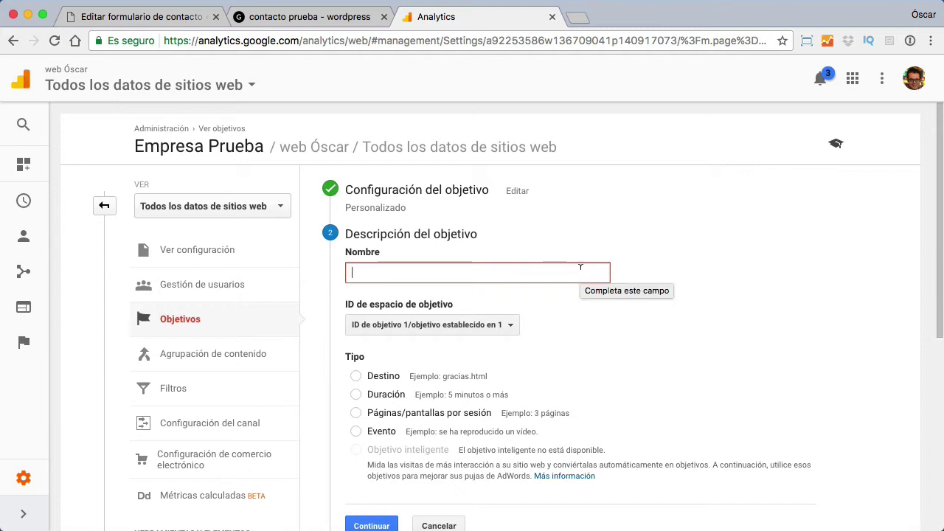
pyautogui.write('F')
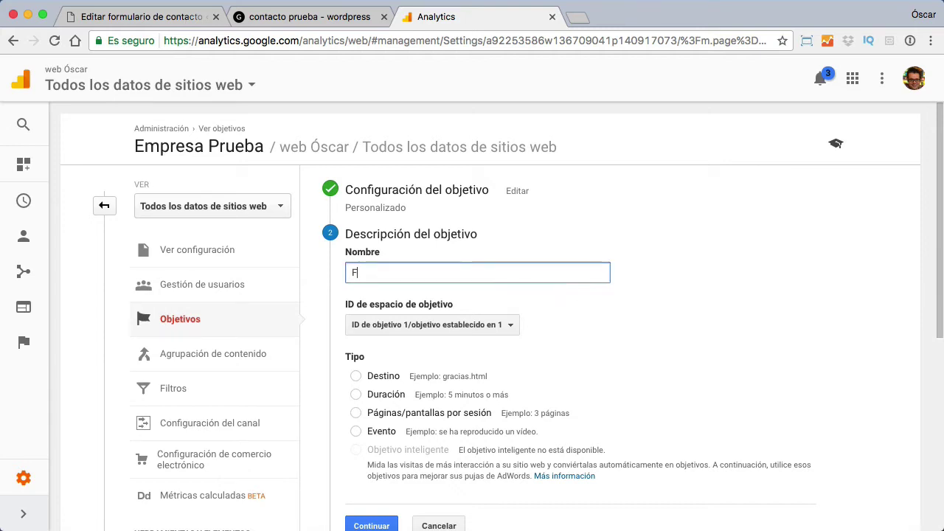
pyautogui.write('ormulario de Contacto')
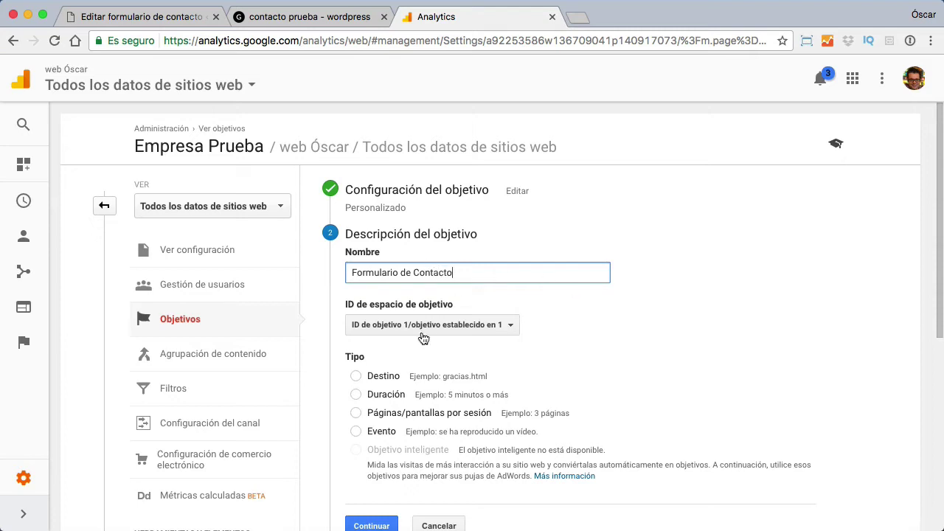
pyautogui.scroll(-2, 566, 311)
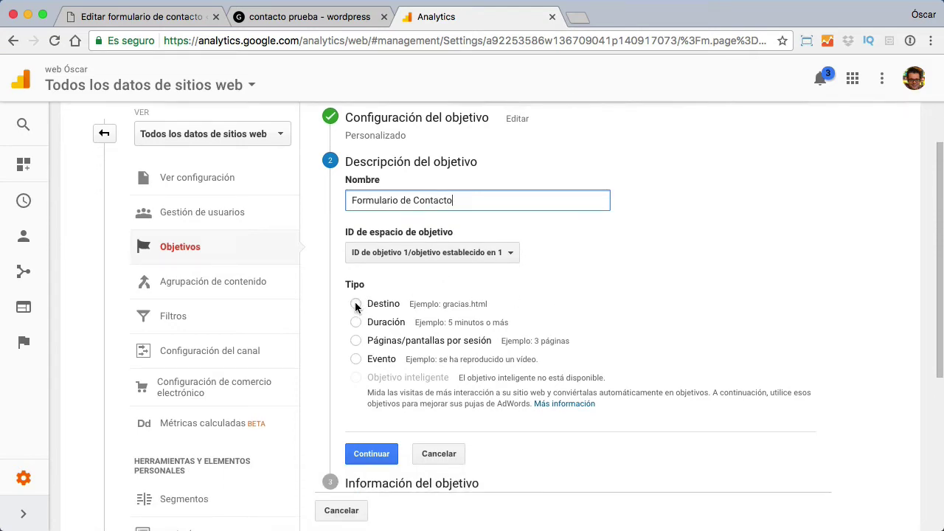
pyautogui.click(354, 306)
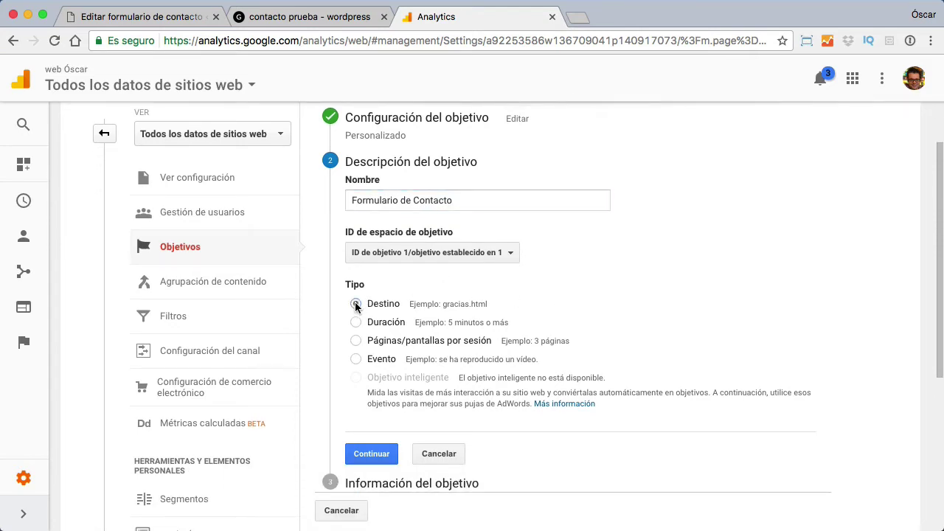
pyautogui.click(366, 454)
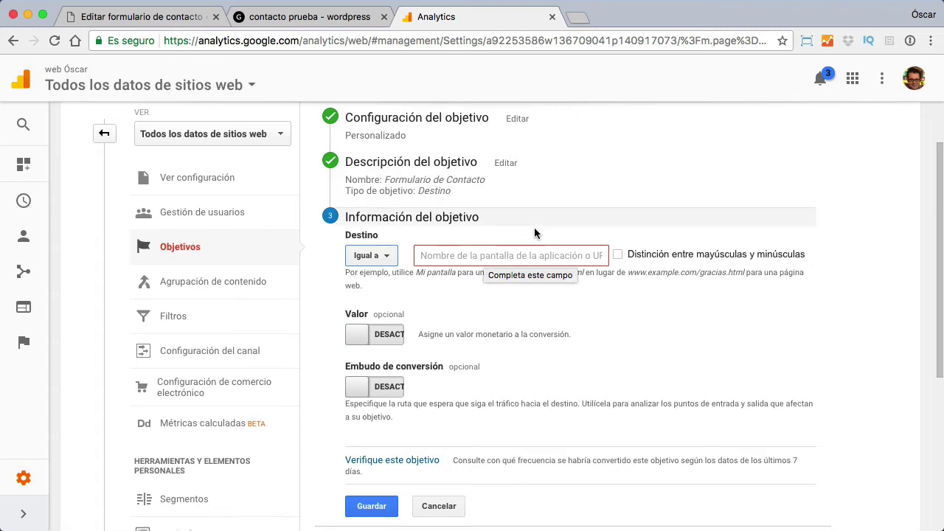
# Step: On the contacto prueba form, enter the sender's name, e-mail and the subject 'prueba'
pyautogui.click(273, 16)
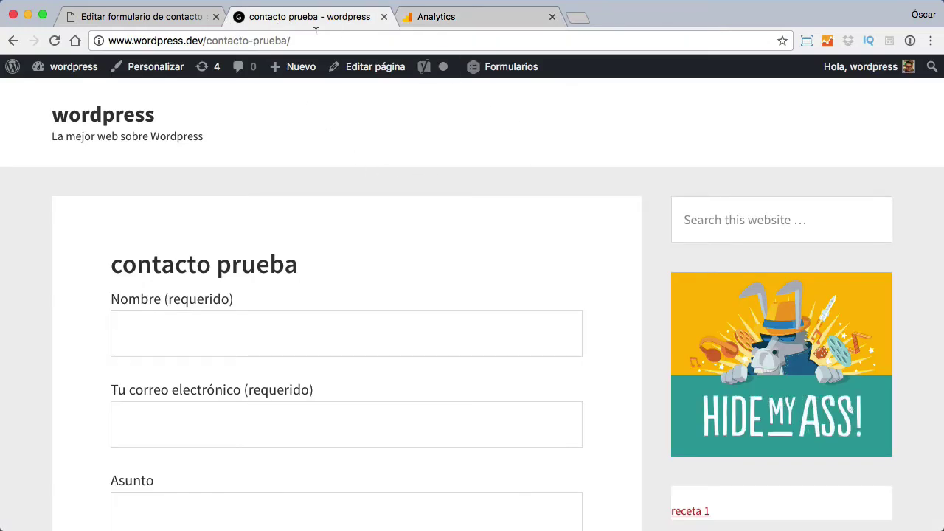
pyautogui.scroll(-1, 411, 276)
pyautogui.click(265, 315)
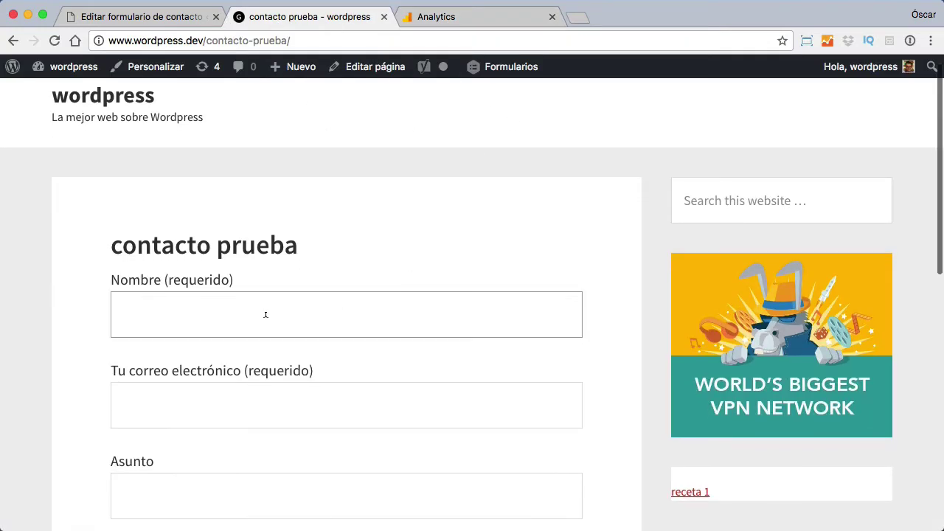
pyautogui.write('Oscar')
pyautogui.press('Tab')
pyautogui.write('ggma')
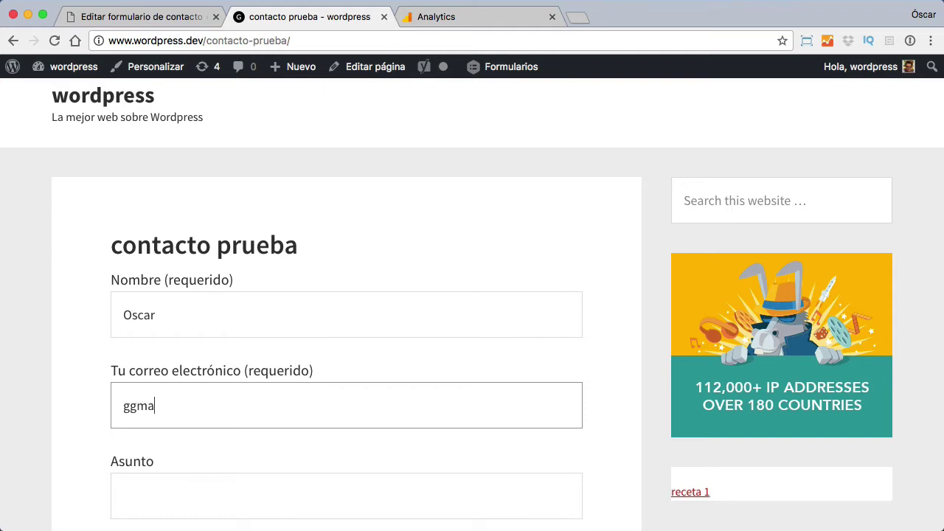
pyautogui.press('BackSpace')
pyautogui.press('BackSpace')
pyautogui.press('BackSpace')
pyautogui.press('BackSpace')
pyautogui.press('super+v')
pyautogui.press('Tab')
pyautogui.write('p')
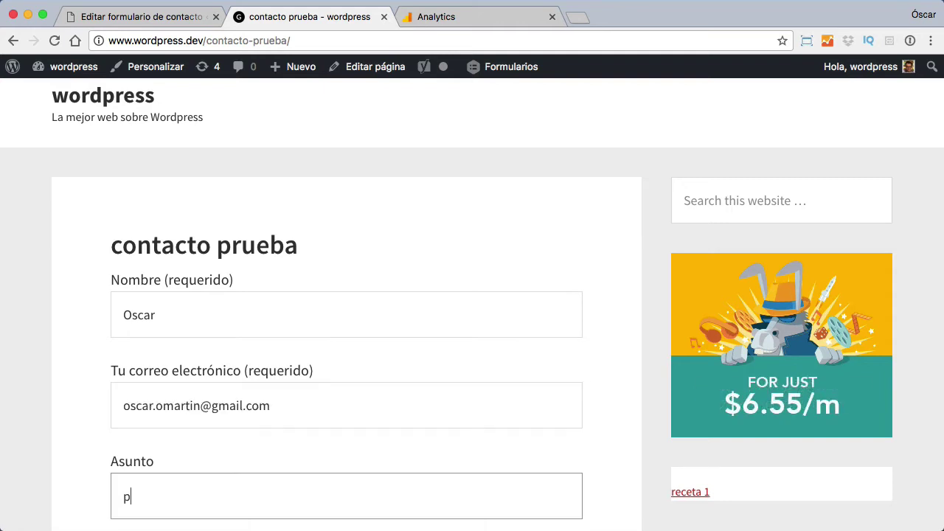
pyautogui.write('rueba')
# Step: Write the message body and send the test message
pyautogui.scroll(-5, 236, 349)
pyautogui.click(232, 391)
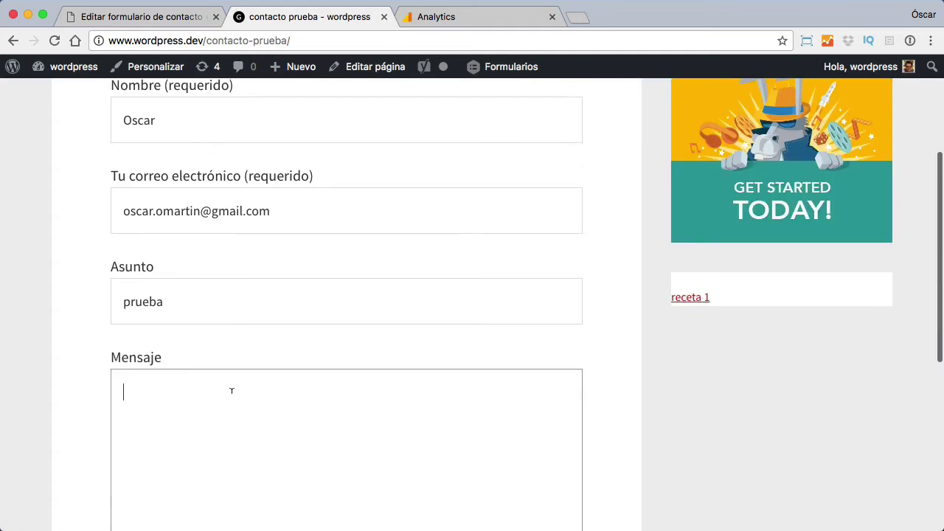
pyautogui.write('prueba')
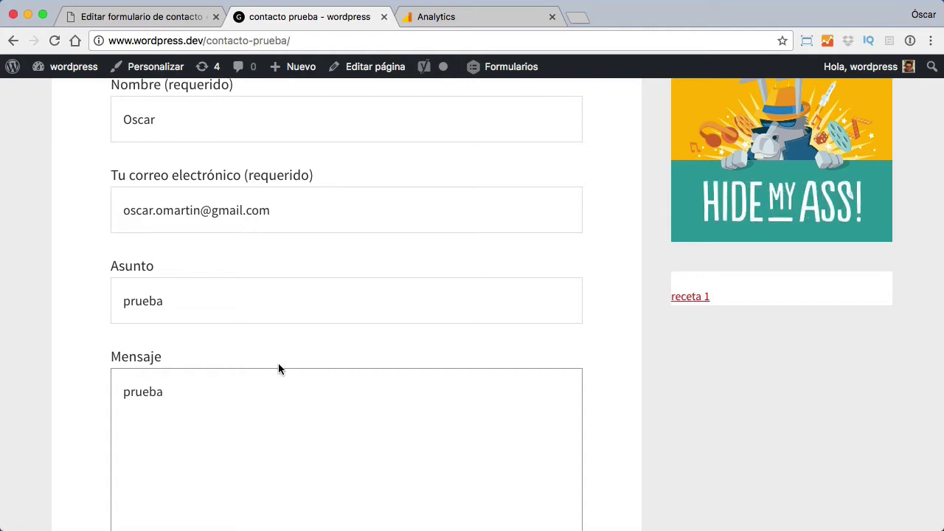
pyautogui.scroll(-4, 279, 362)
pyautogui.scroll(-2, 279, 362)
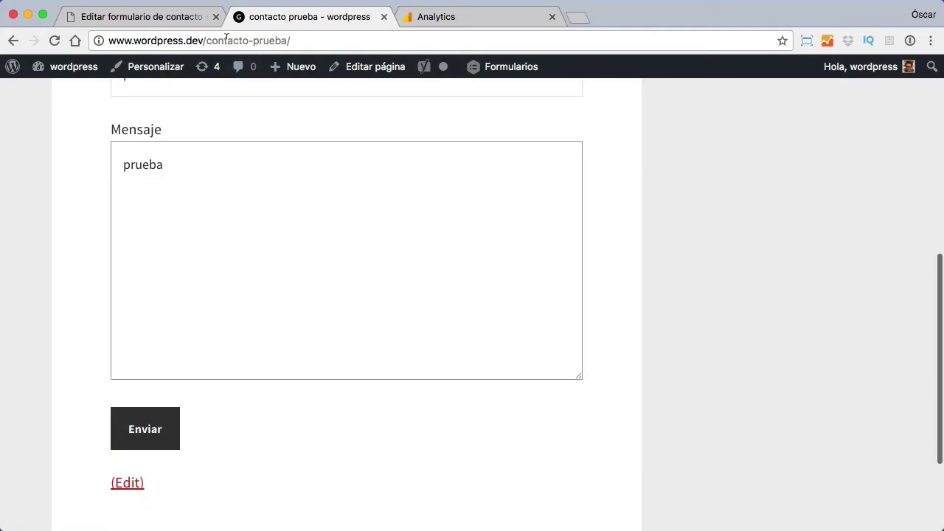
pyautogui.click(148, 432)
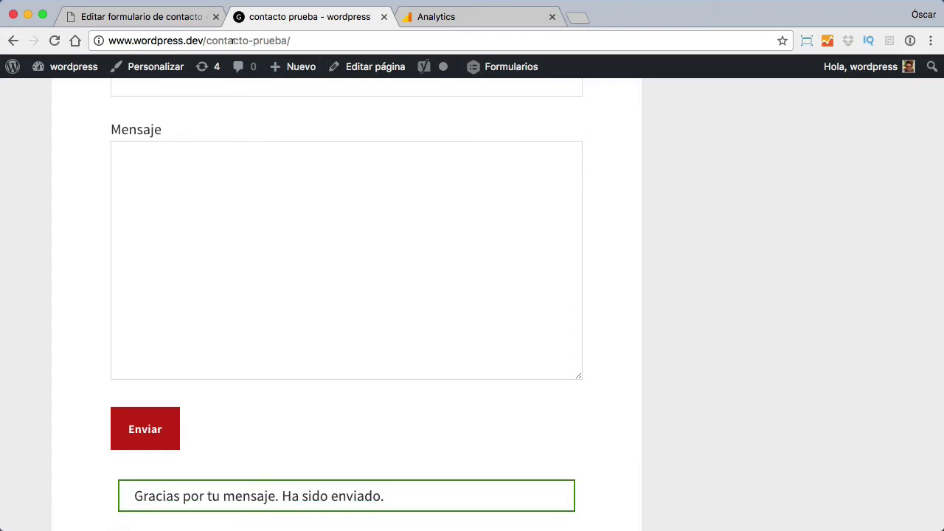
# Step: Check the Analytics goal setup, then scroll back up to the contacto prueba form's Nombre field
pyautogui.click(478, 24)
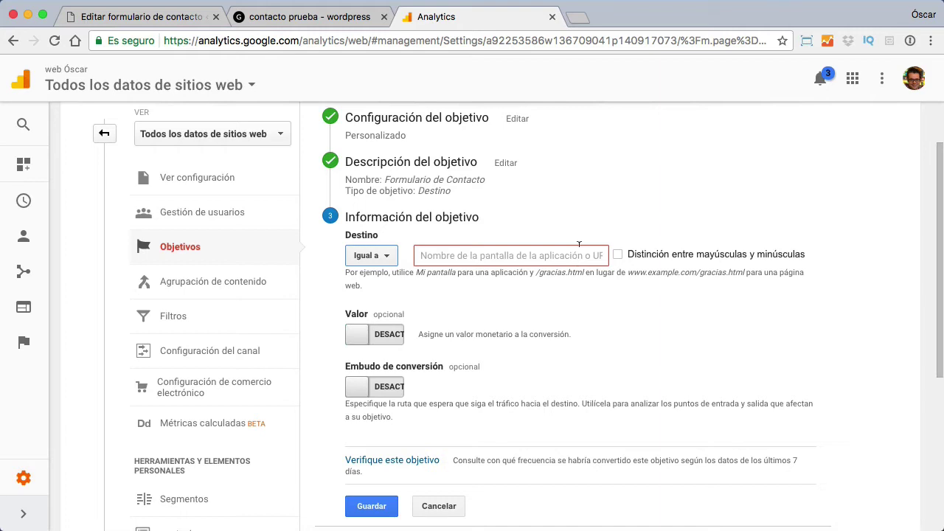
pyautogui.scroll(1, 579, 244)
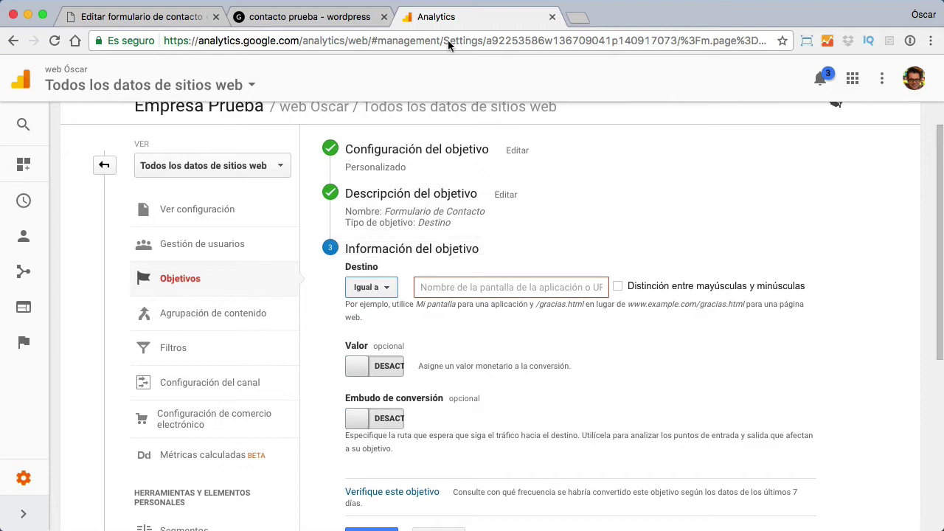
pyautogui.click(347, 16)
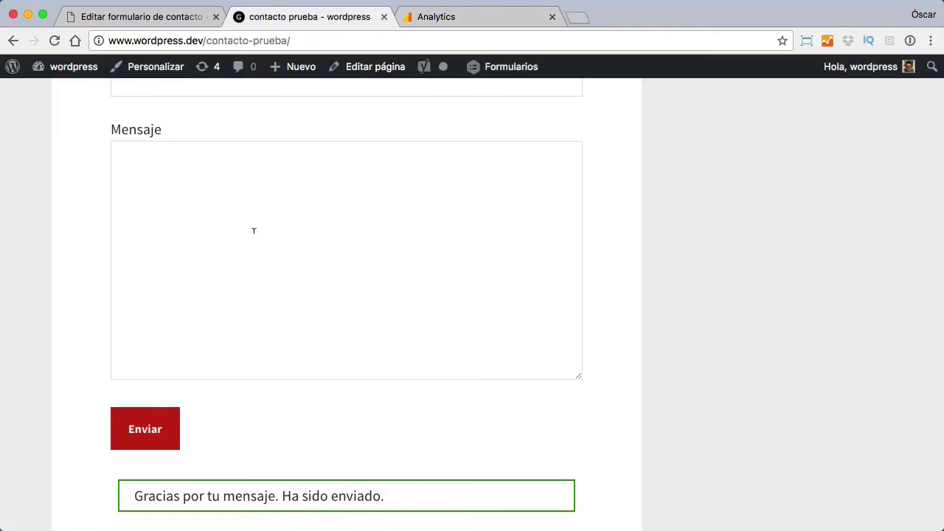
pyautogui.scroll(3, 254, 231)
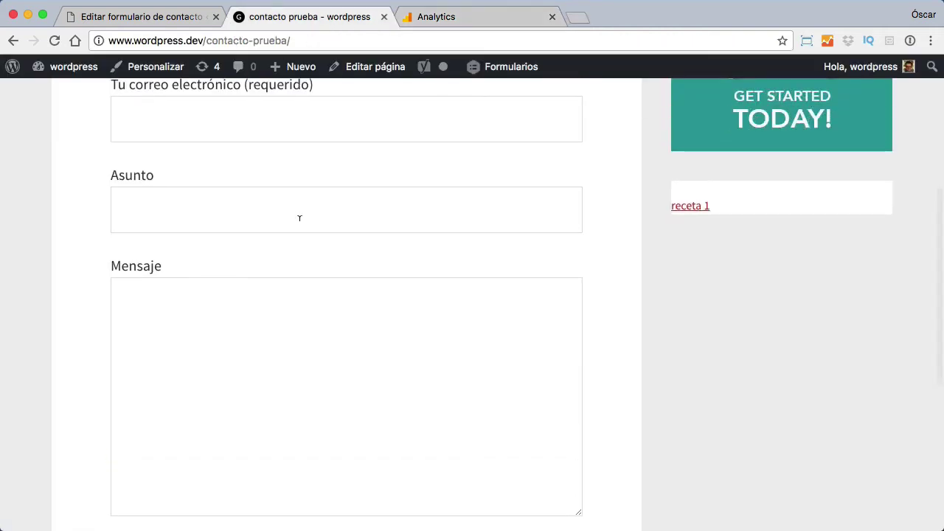
pyautogui.scroll(2, 317, 244)
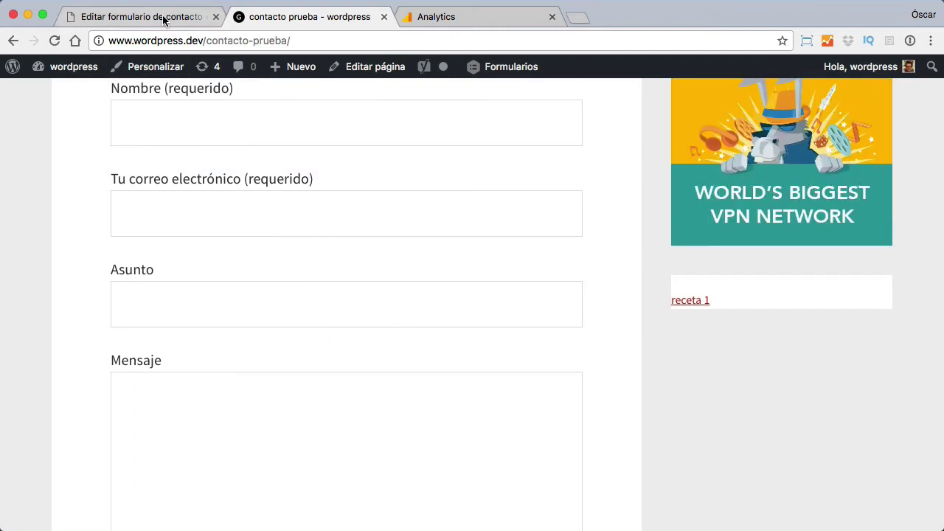
# Step: Paste an on_sent_ok redirect line into Formulario de contacto 1's Ajustes adicionales
pyautogui.click(135, 18)
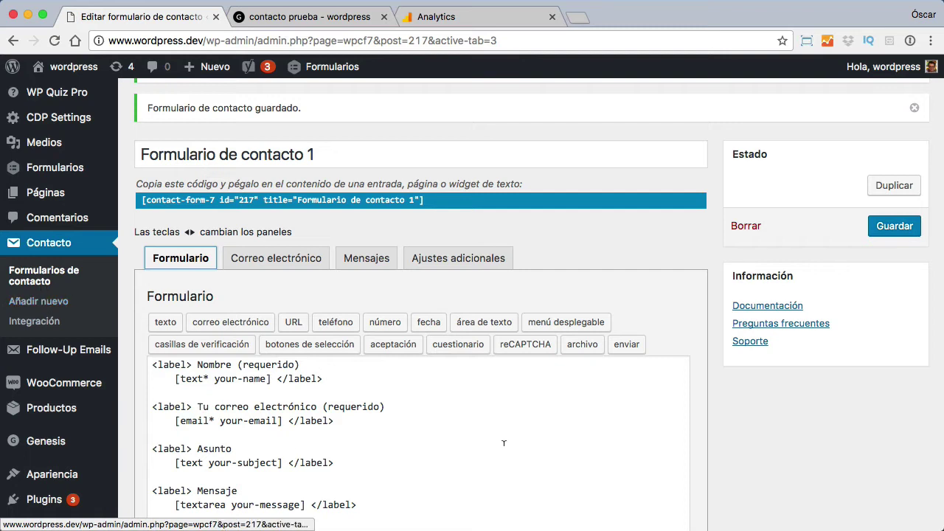
pyautogui.click(463, 260)
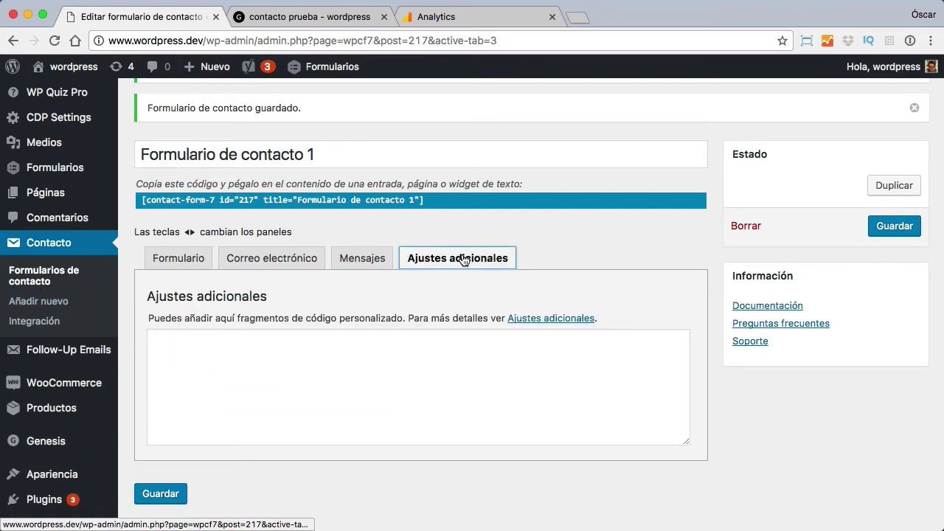
pyautogui.click(329, 357)
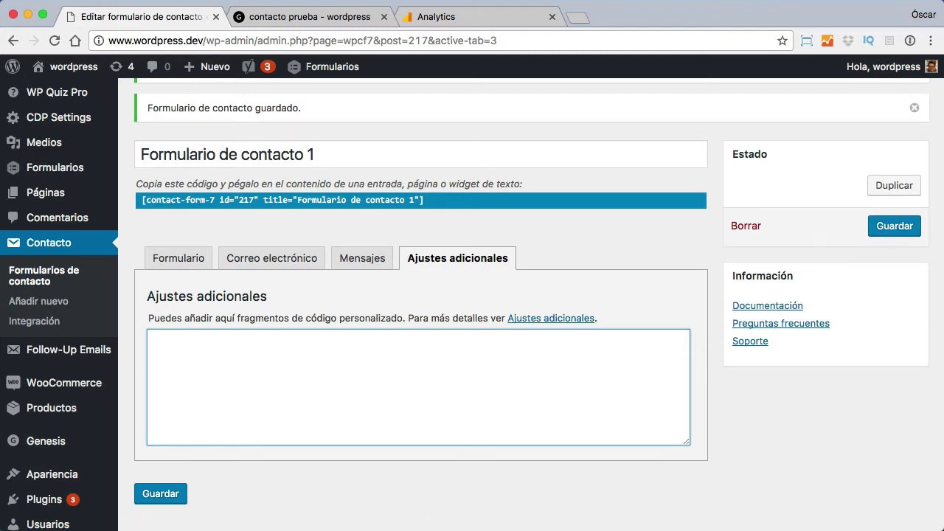
pyautogui.press('super+Tab')
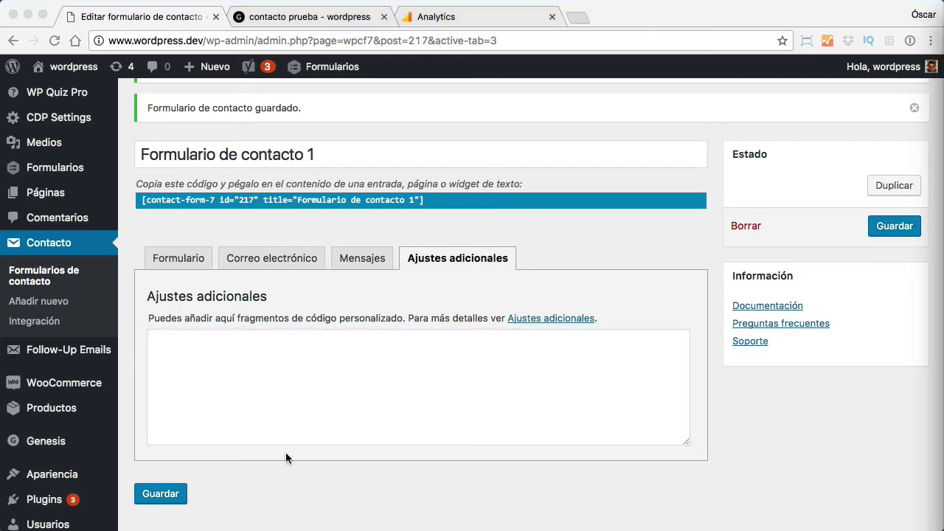
pyautogui.click(199, 348)
pyautogui.write('on_sent_ok: "location = \'http://example.com/\';"')
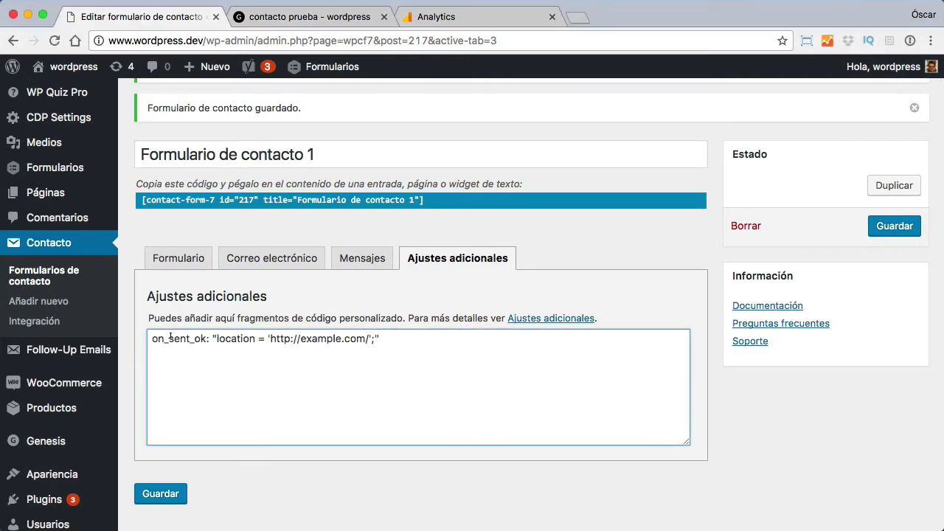
pyautogui.moveTo(270, 338); pyautogui.dragTo(372, 339)
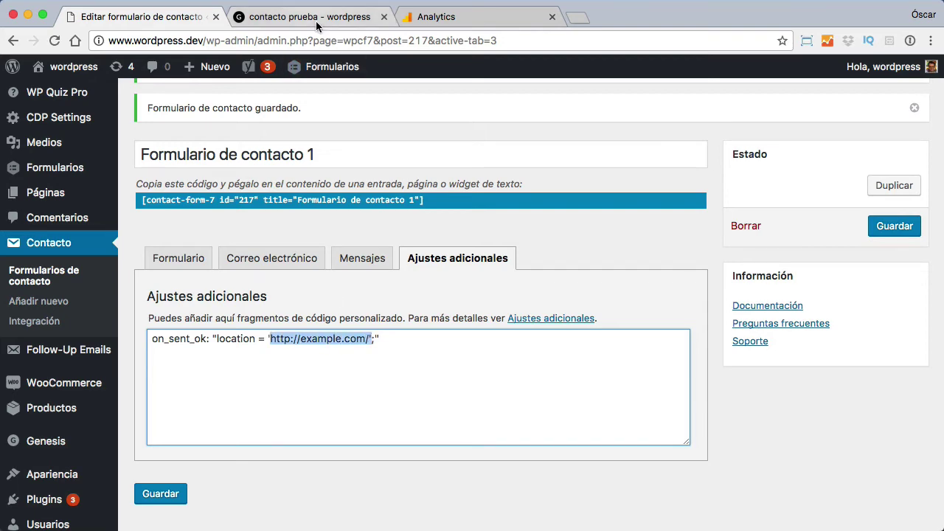
pyautogui.click(310, 16)
pyautogui.click(293, 41)
pyautogui.press('super+c')
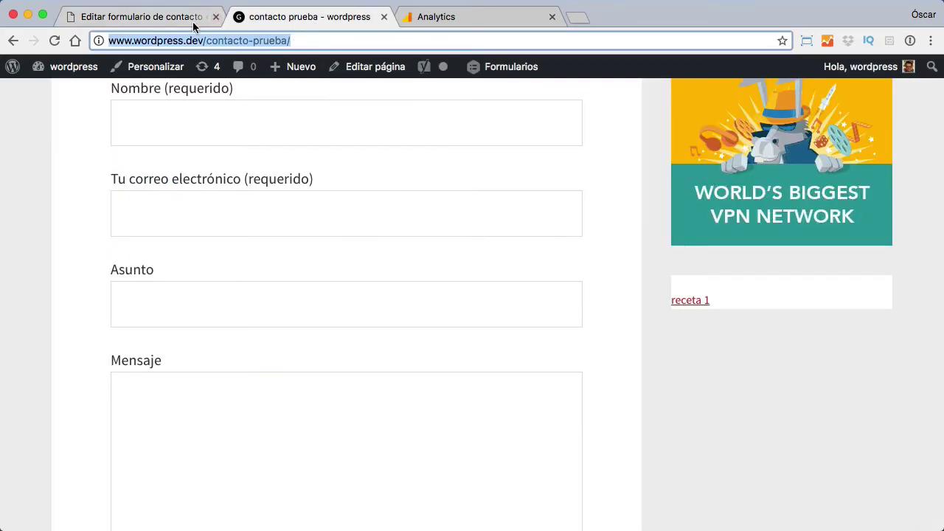
pyautogui.click(192, 21)
pyautogui.click(393, 352)
pyautogui.moveTo(369, 338); pyautogui.dragTo(270, 339)
pyautogui.press('super+v')
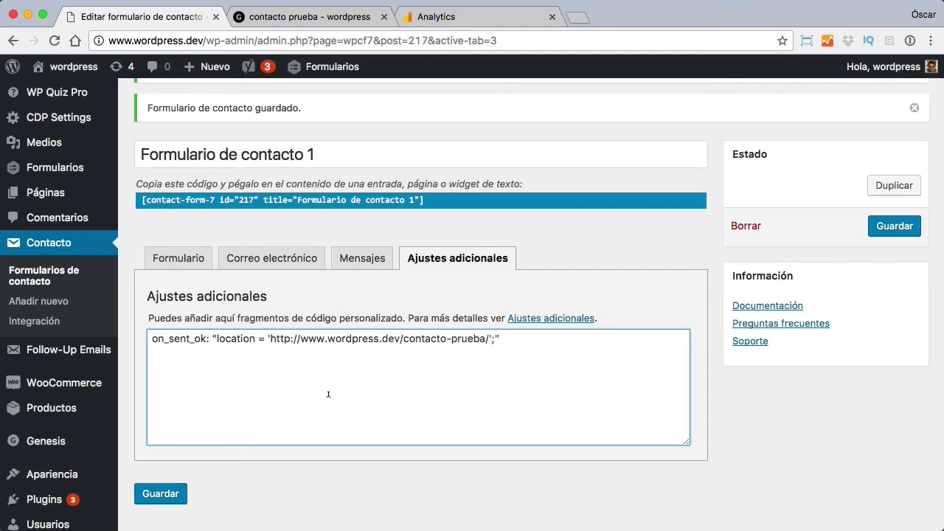
pyautogui.write('gracias')
pyautogui.click(169, 353)
pyautogui.press('Return')
pyautogui.moveTo(153, 338); pyautogui.dragTo(200, 339)
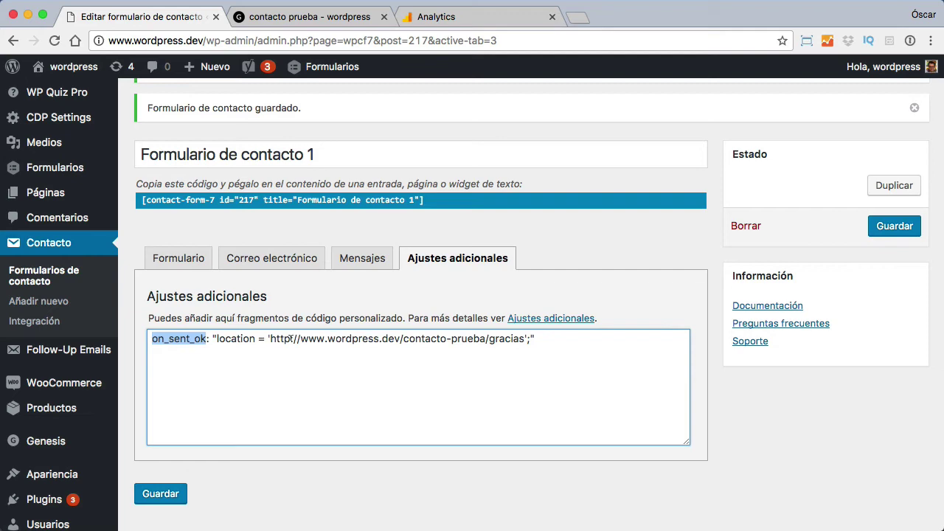
# Step: Save Formulario de contacto 1 and reload the contacto prueba page
pyautogui.click(300, 9)
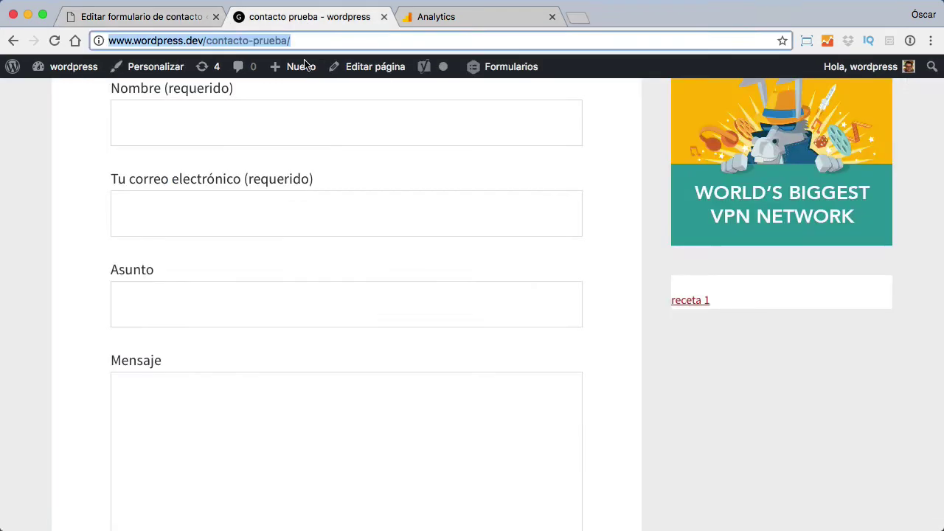
pyautogui.click(159, 15)
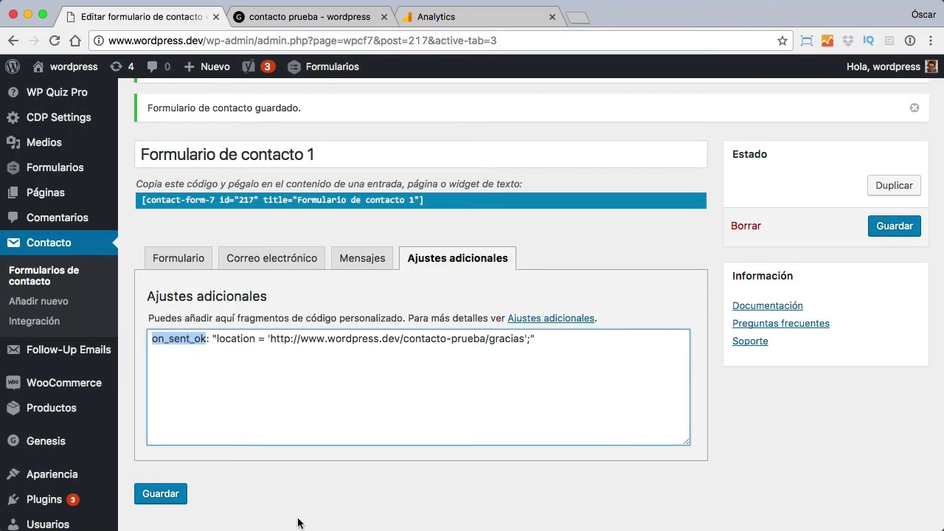
pyautogui.click(162, 496)
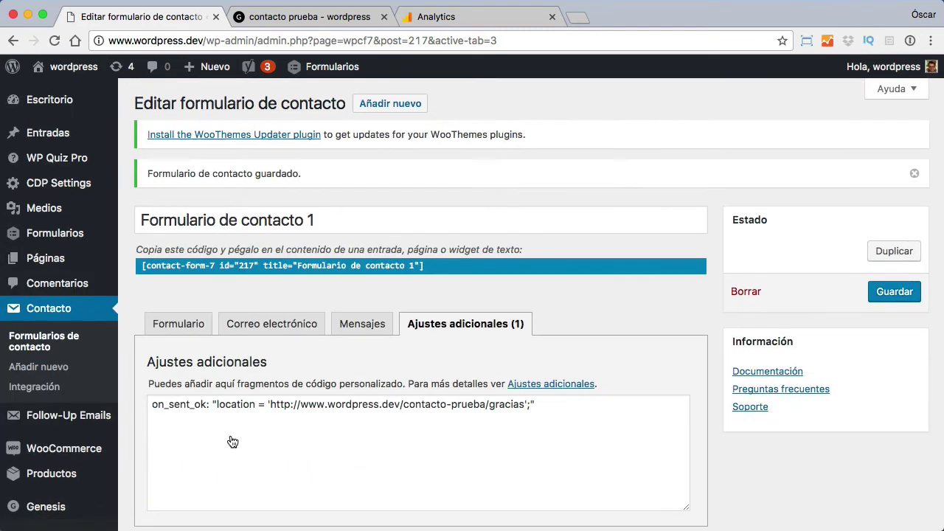
pyautogui.click(260, 16)
pyautogui.click(54, 41)
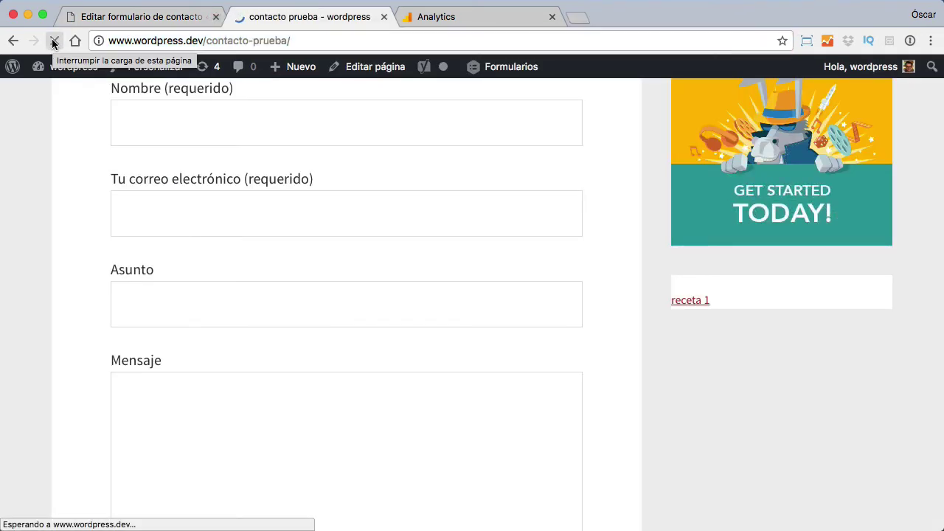
# Step: Submit the form with the sender's name, e-mail, subject 'prueba' and message 'prueba'
pyautogui.click(297, 128)
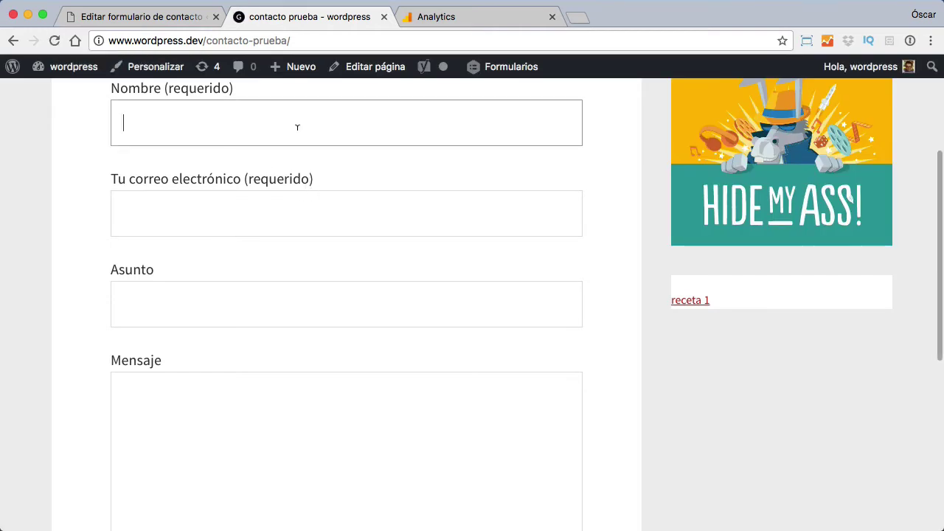
pyautogui.write('oscar')
pyautogui.press('Tab')
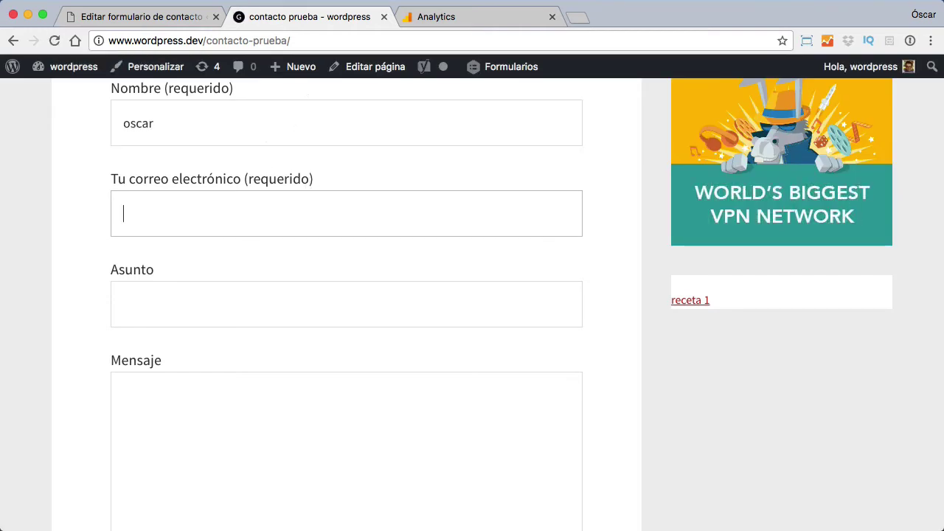
pyautogui.press('Tab')
pyautogui.write('prueba')
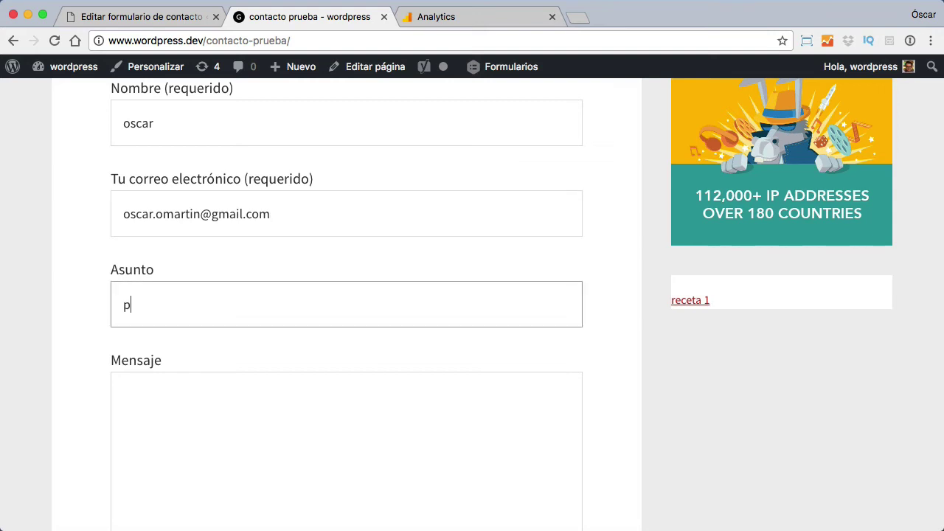
pyautogui.press('Tab')
pyautogui.write('prueba')
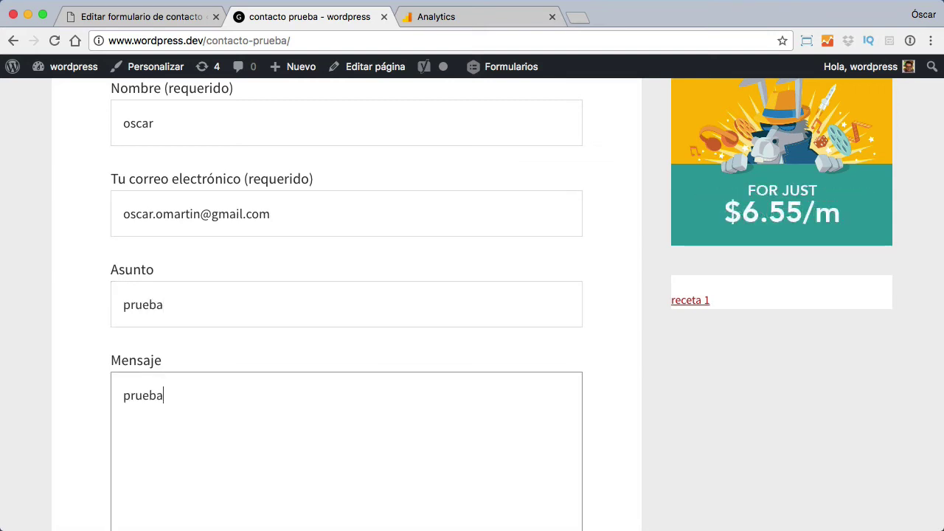
pyautogui.scroll(-5, 685, 323)
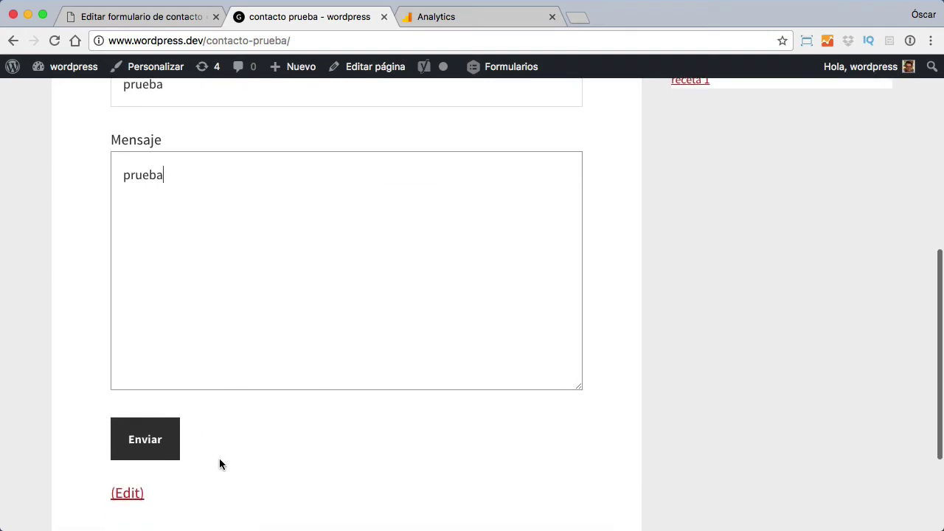
pyautogui.click(156, 445)
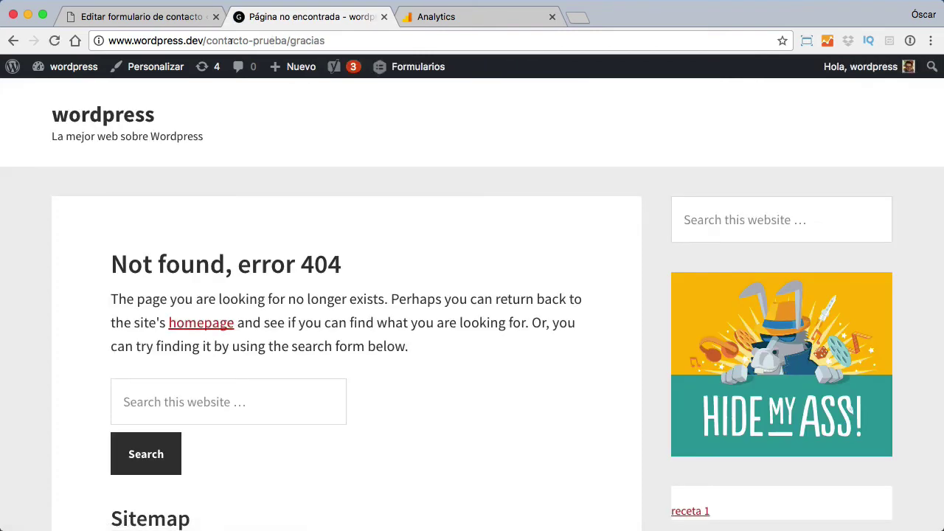
# Step: Copy the not-found /contacto-prueba/gracias address and return to the Analytics goal setup
pyautogui.click(203, 40)
pyautogui.press('super+c')
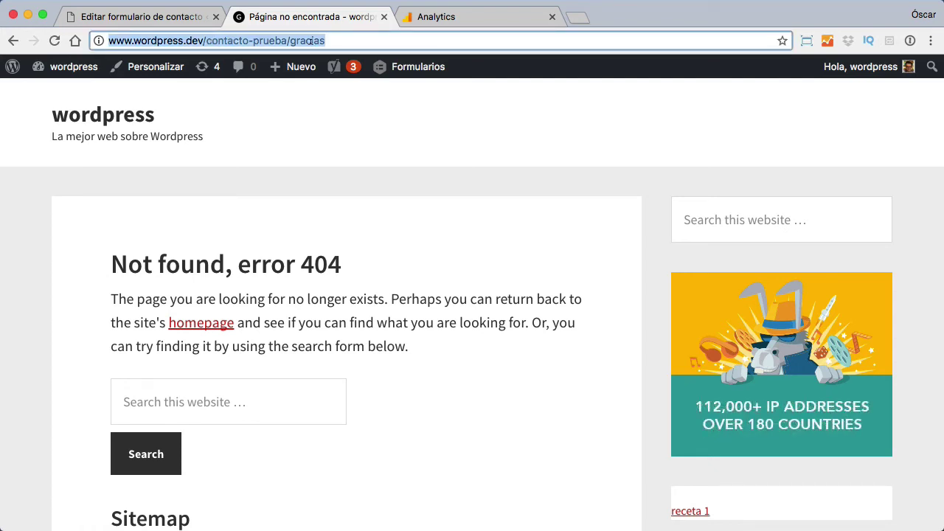
pyautogui.click(305, 195)
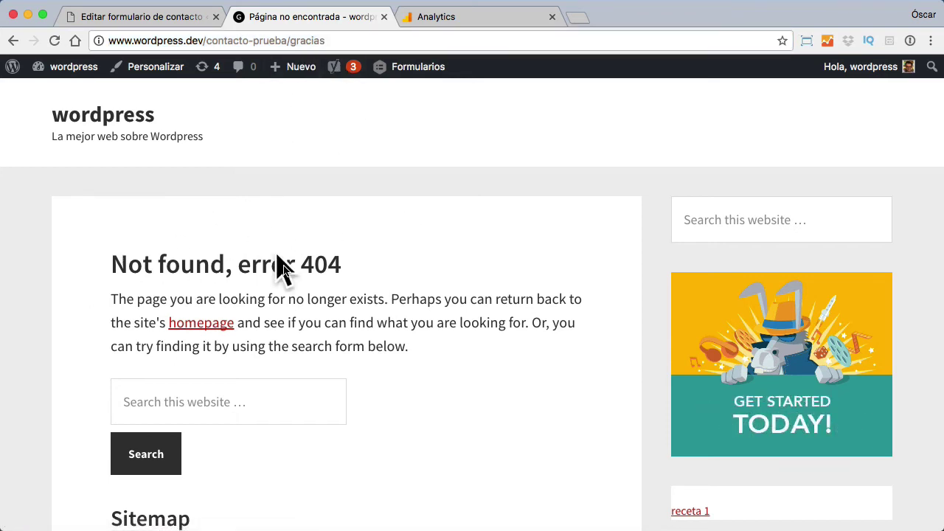
pyautogui.click(440, 16)
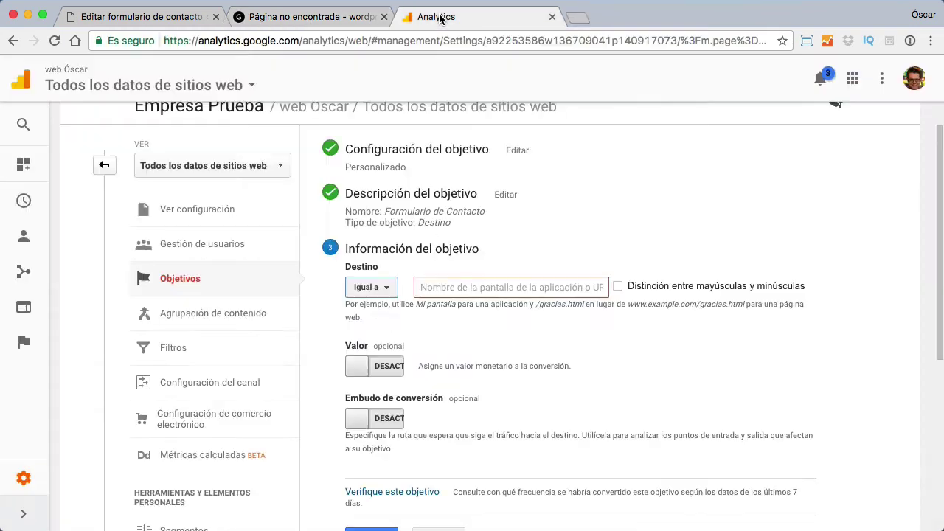
# Step: Paste /contacto-prueba/gracias as the goal's Destino and save the Formulario de Contacto goal
pyautogui.click(460, 286)
pyautogui.press('super+v')
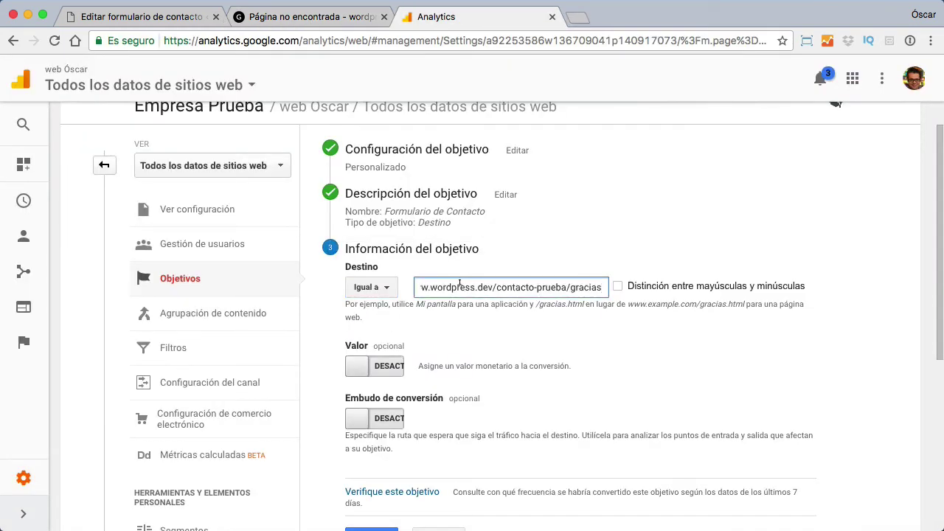
pyautogui.moveTo(492, 287); pyautogui.dragTo(589, 284)
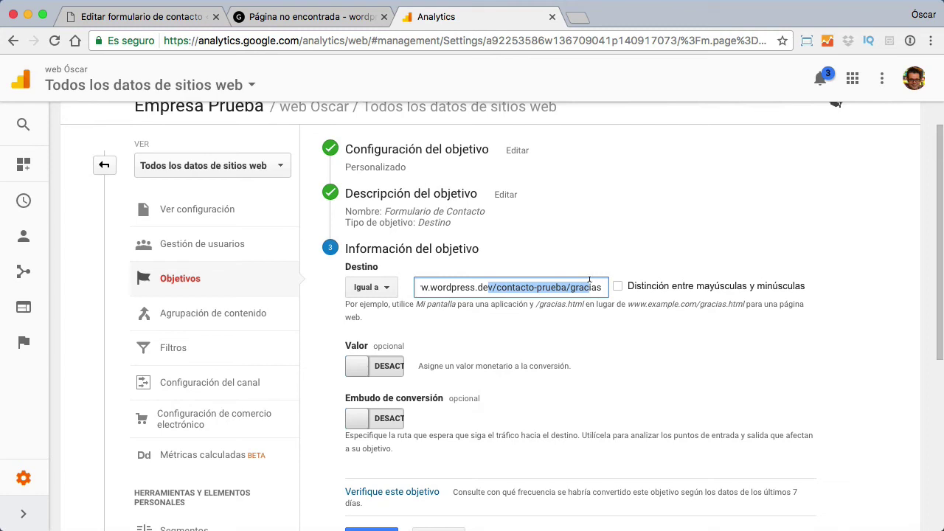
pyautogui.scroll(-2, 583, 310)
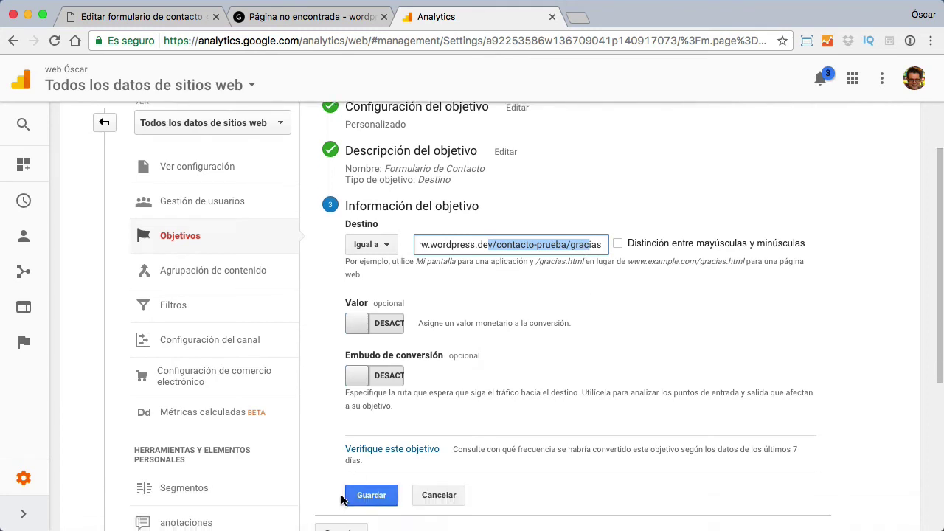
pyautogui.click(371, 496)
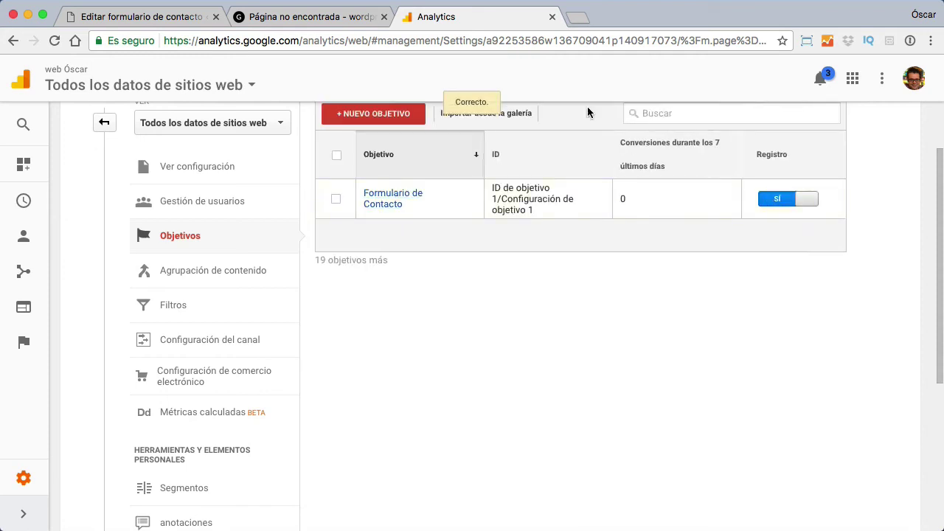
pyautogui.click(304, 17)
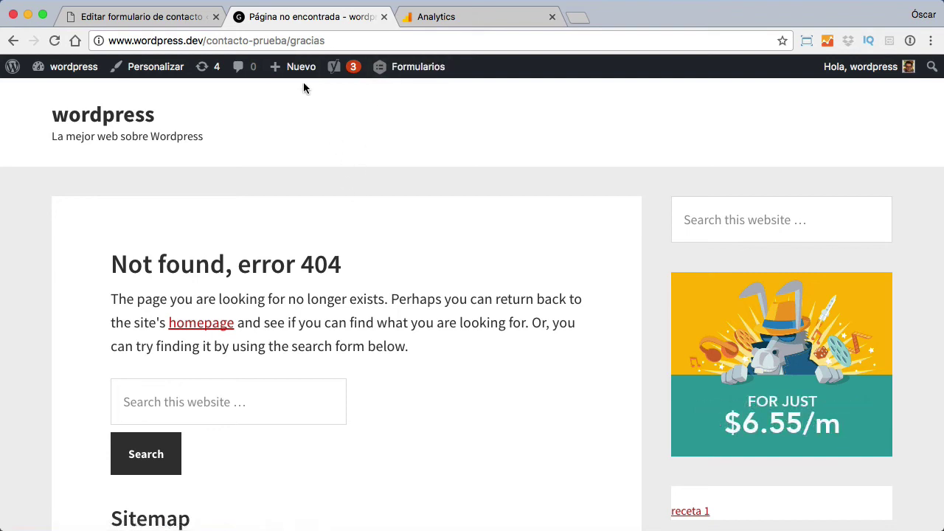
# Step: Publish a new page titled 'gracias' with contacto prueba as its parent, then view it
pyautogui.moveTo(299, 70)
pyautogui.click(285, 131)
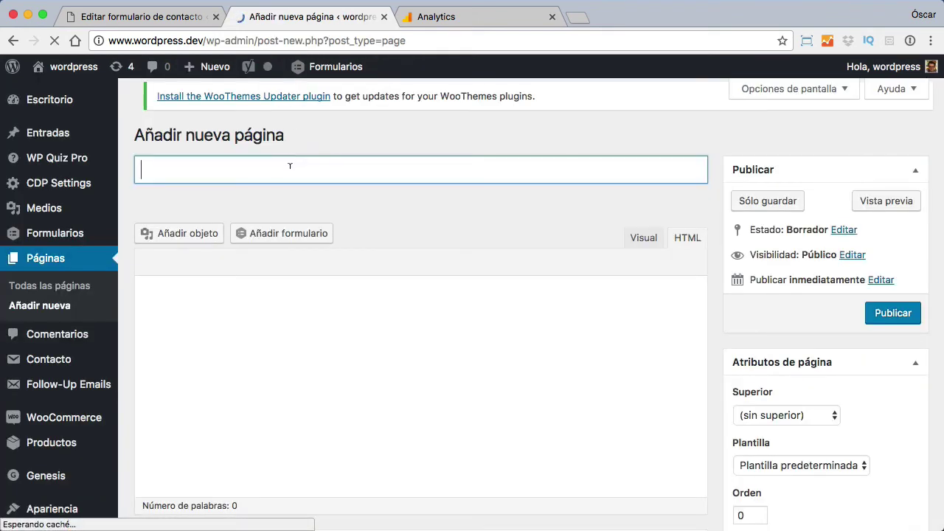
pyautogui.write('gracias')
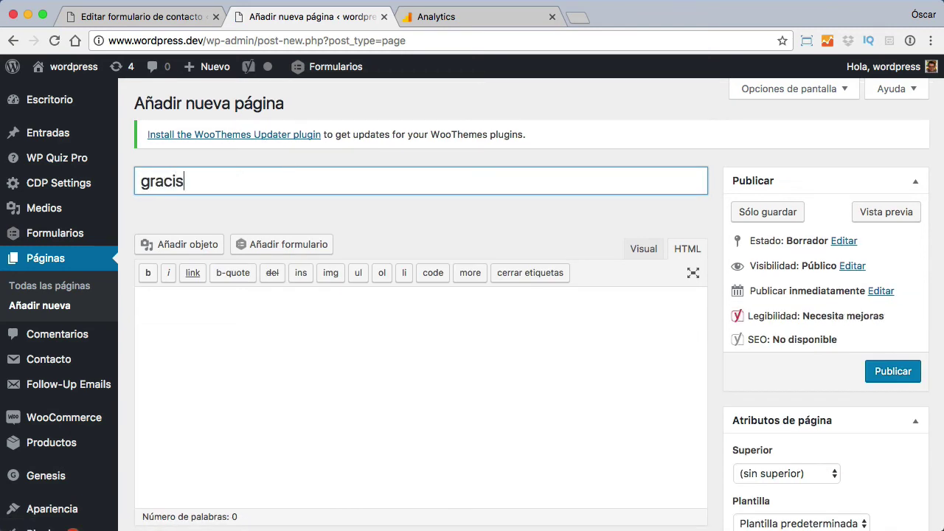
pyautogui.press('BackSpace')
pyautogui.write('as')
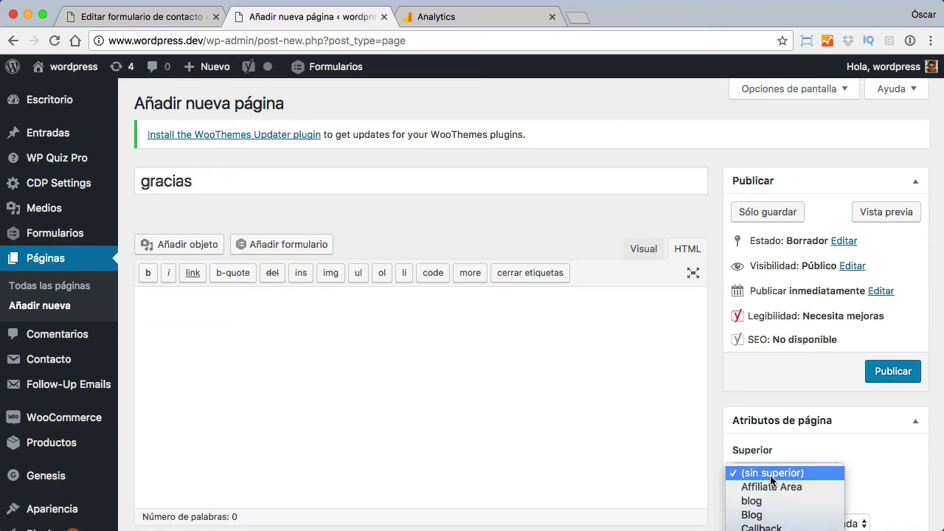
pyautogui.click(739, 470)
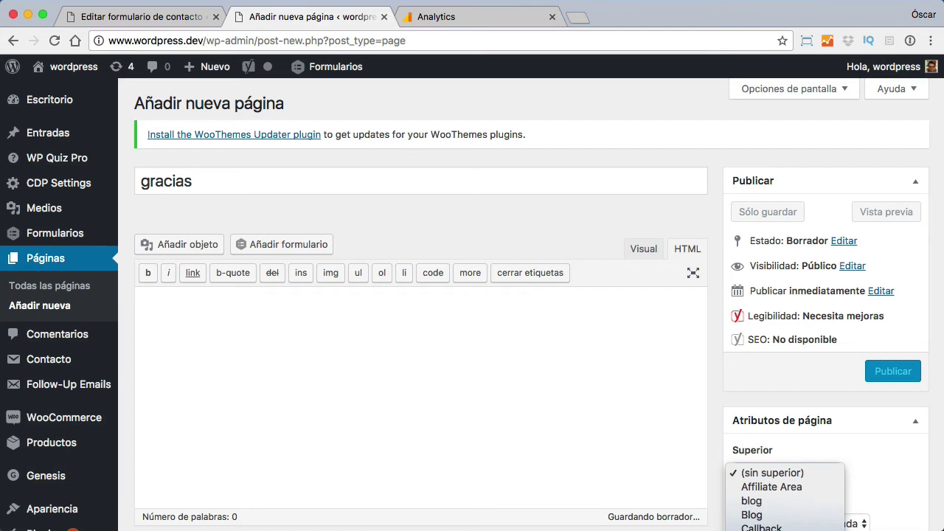
pyautogui.write('contacto')
pyautogui.press('Return')
pyautogui.click(890, 372)
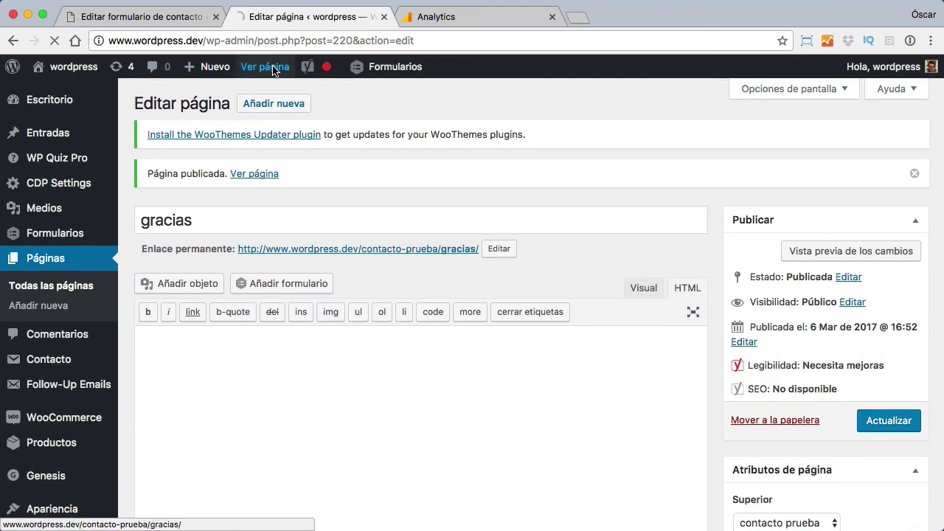
pyautogui.click(274, 70)
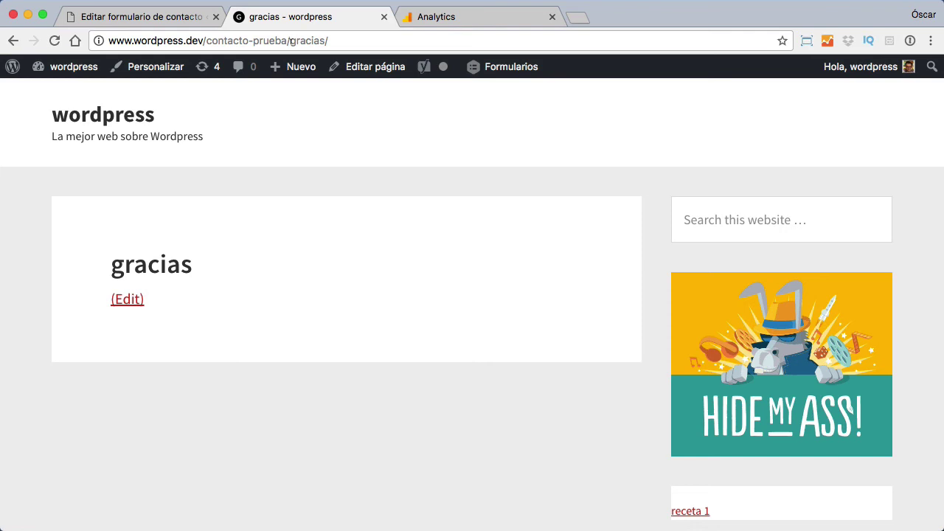
# Step: Load the contacto prueba page by trimming gracias/ from the URL, then enter the sender's name and e-mail
pyautogui.moveTo(291, 40); pyautogui.dragTo(482, 42)
pyautogui.press('BackSpace')
pyautogui.press('Return')
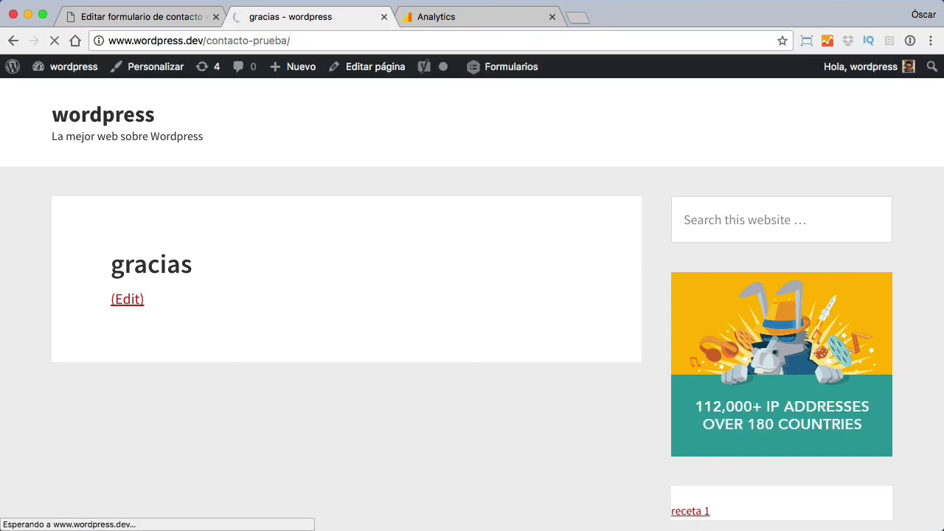
pyautogui.click(254, 339)
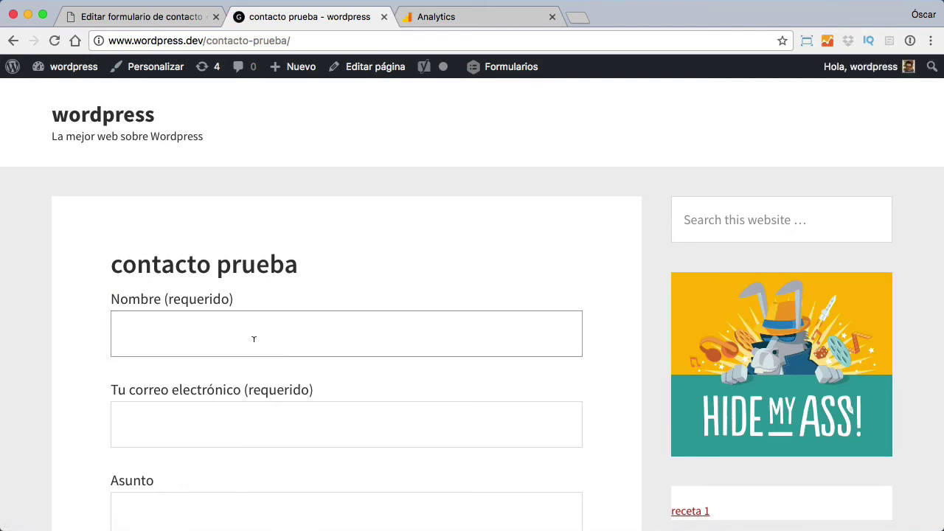
pyautogui.write('oscar')
pyautogui.press('Tab')
pyautogui.write('ggma')
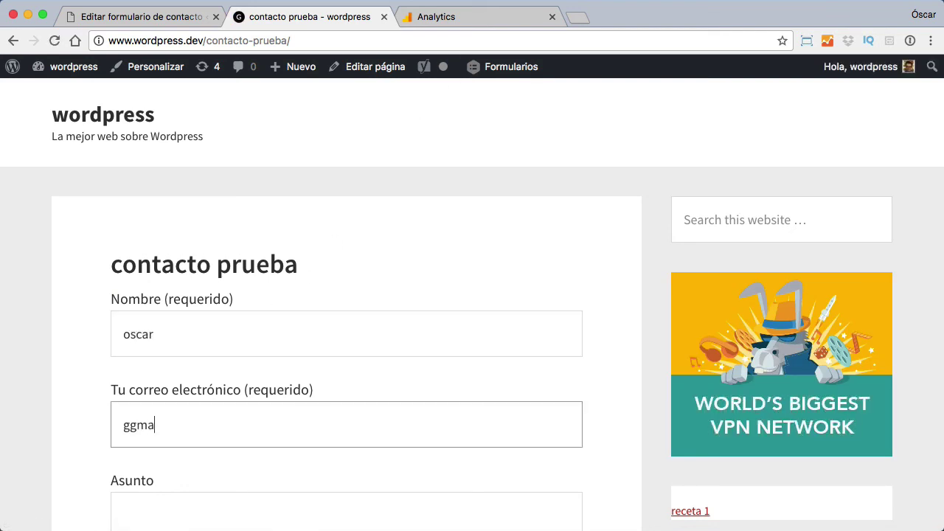
pyautogui.press('BackSpace')
pyautogui.press('BackSpace')
pyautogui.press('BackSpace')
pyautogui.press('BackSpace')
pyautogui.press('super+v')
# Step: Send the message with subject 'hola' and body 'prueba', then check the Analytics goals list
pyautogui.press('Tab')
pyautogui.write('hola')
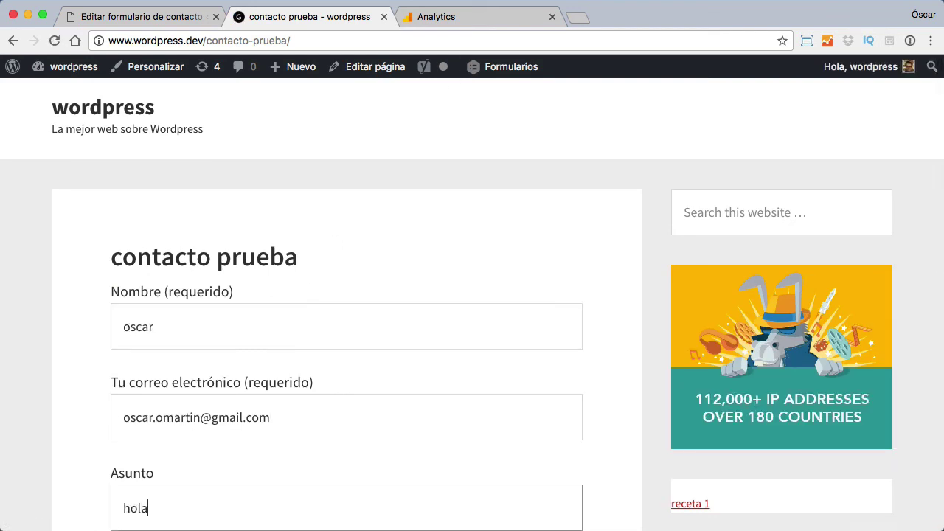
pyautogui.press('Tab')
pyautogui.write('prueba')
pyautogui.scroll(-4, 166, 375)
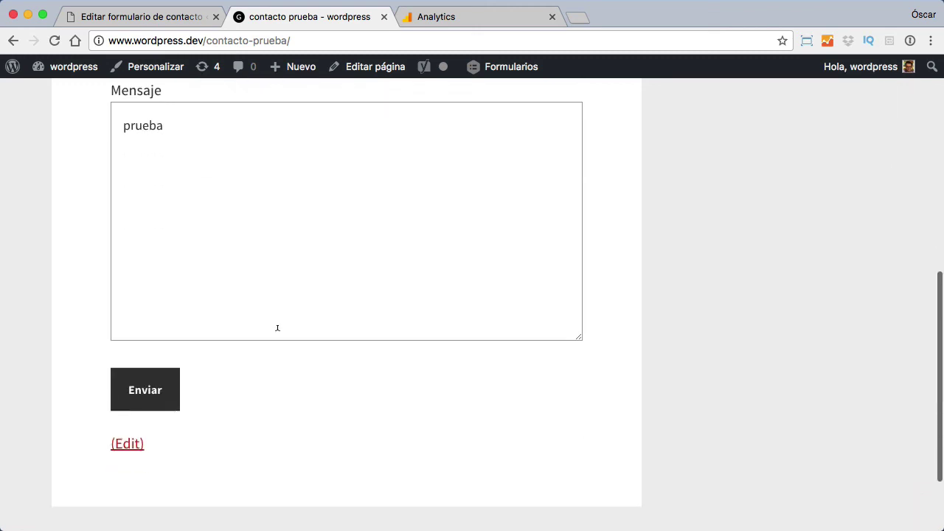
pyautogui.click(166, 375)
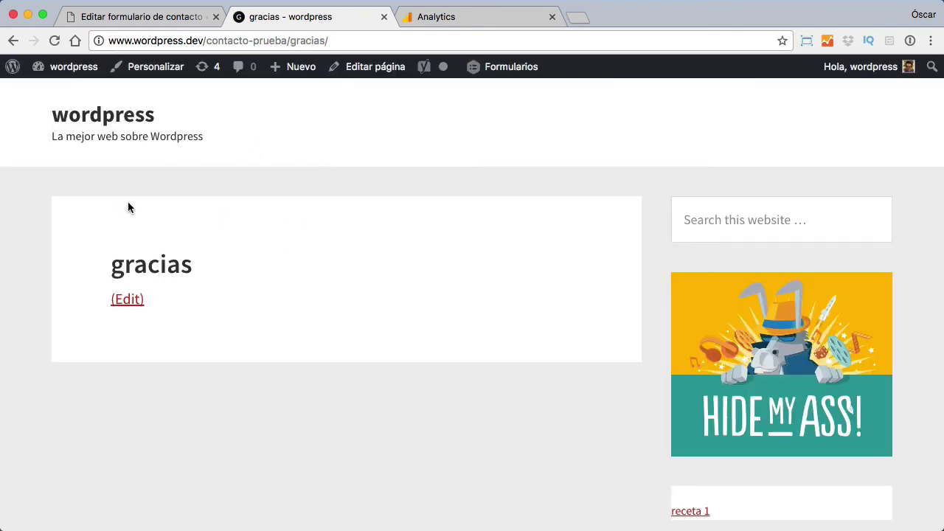
pyautogui.click(487, 18)
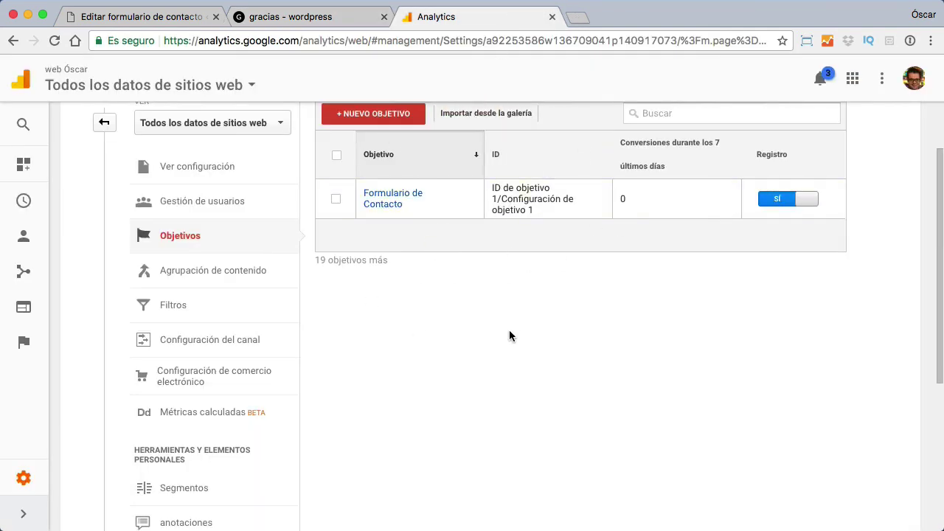
pyautogui.click(332, 22)
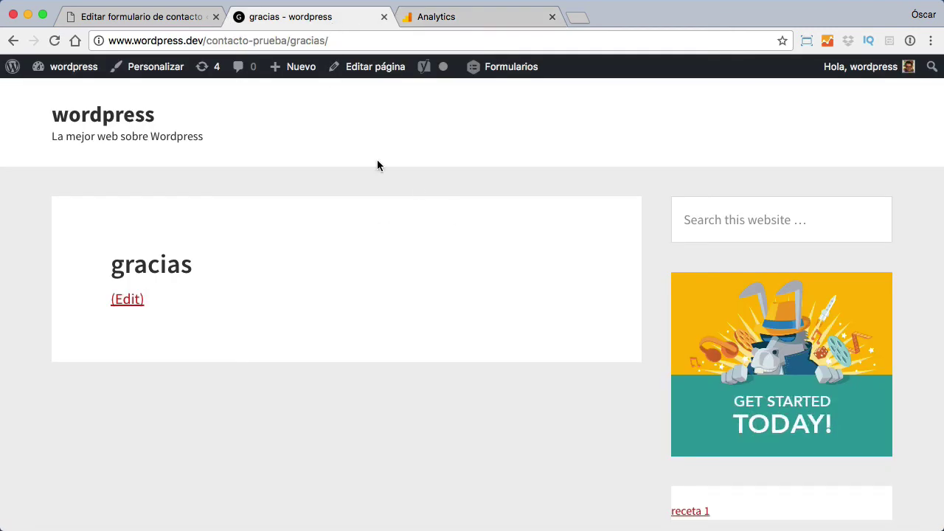